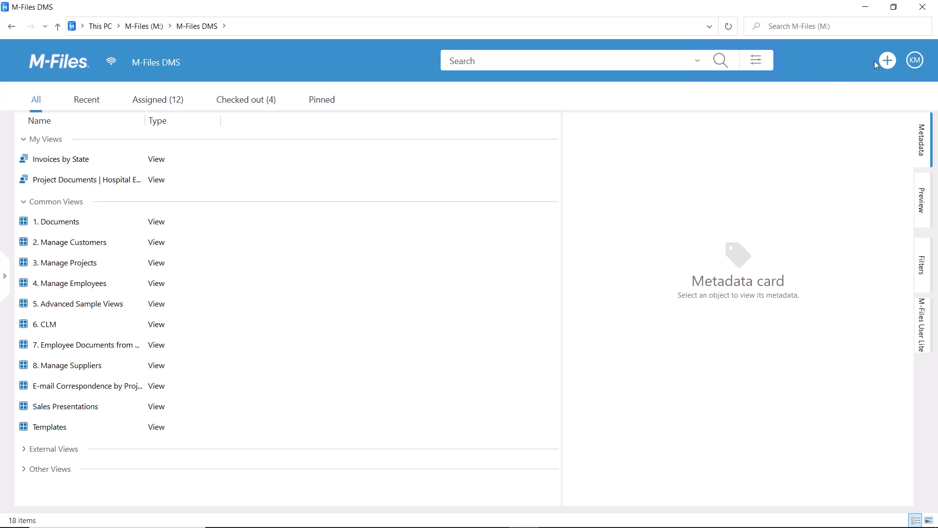
# Choose Document from the + create menu to open the New Document dialog.
pyautogui.click(887, 60)
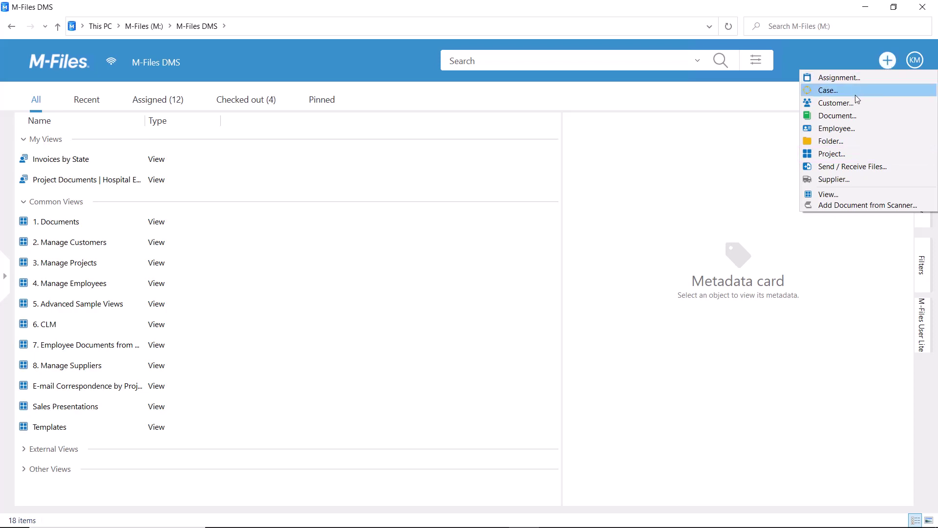
pyautogui.click(847, 116)
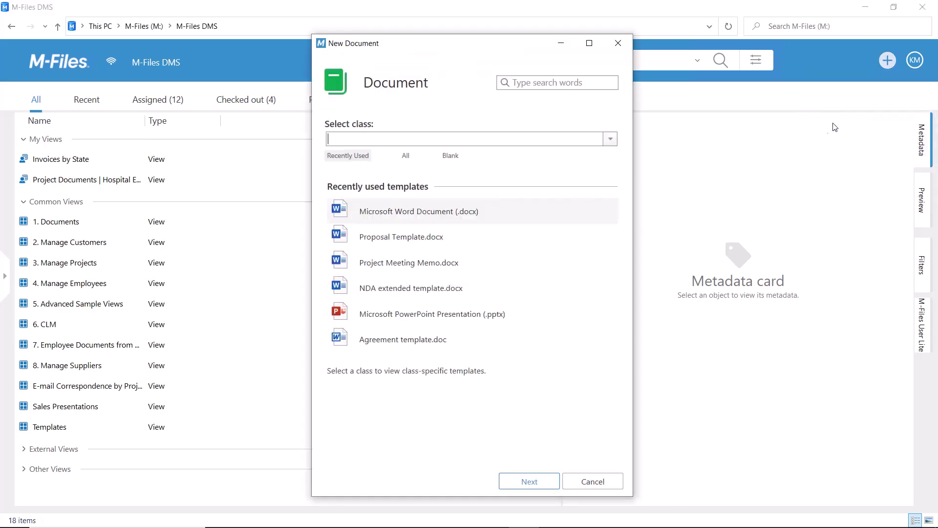
# Browse the 5. HUMAN RESOURCES classes in the class list, then cancel the New Document dialog.
pyautogui.click(611, 140)
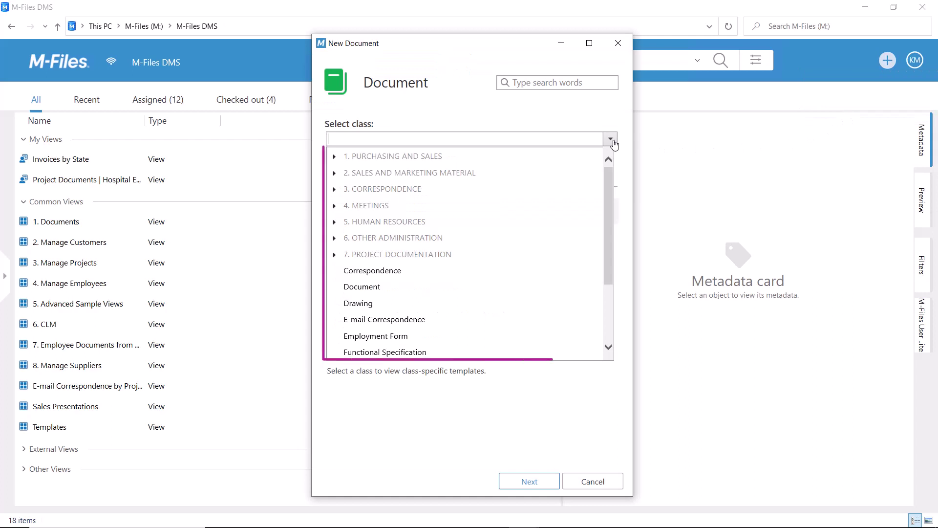
pyautogui.click(334, 222)
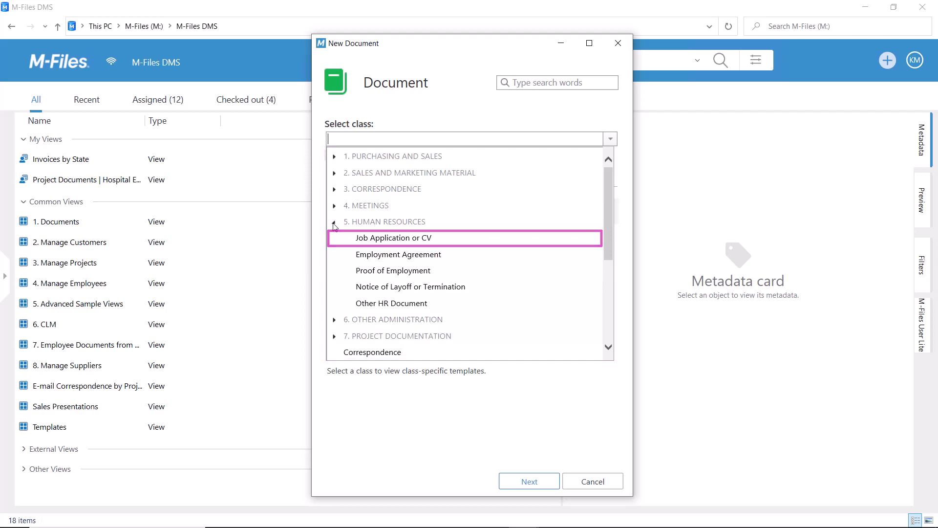
pyautogui.click(335, 222)
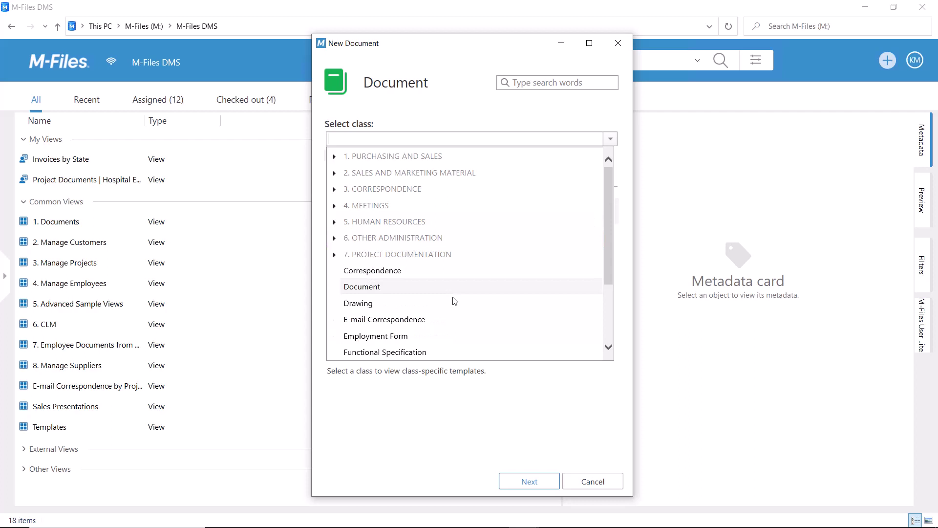
pyautogui.click(592, 481)
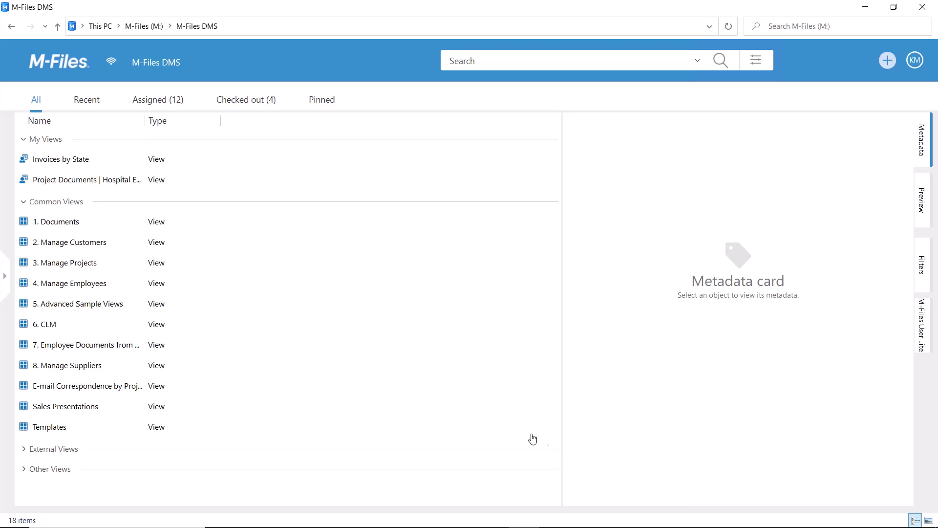
pyautogui.rightClick(67, 285)
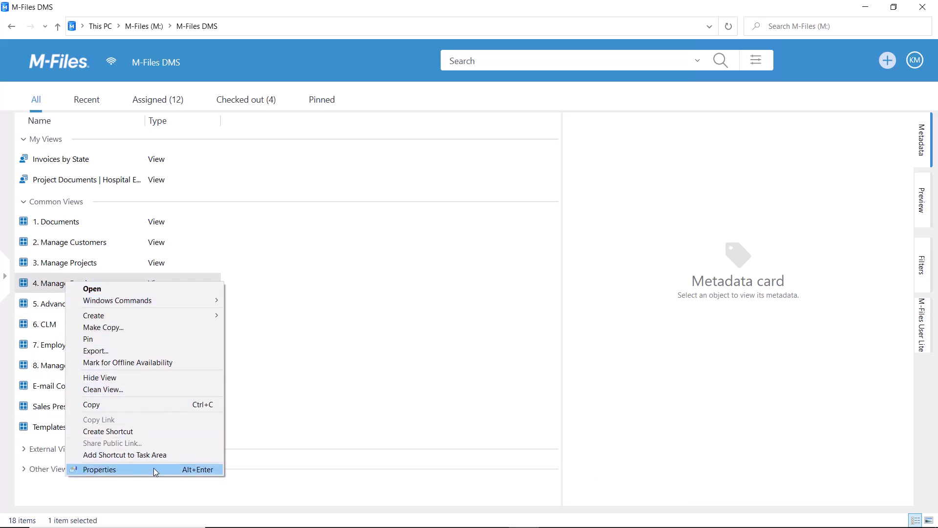
pyautogui.click(153, 468)
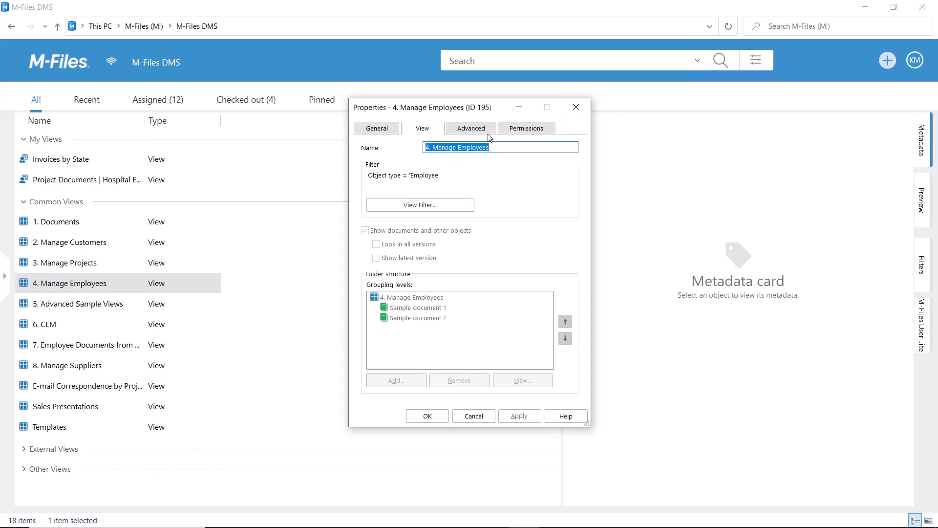
pyautogui.click(520, 130)
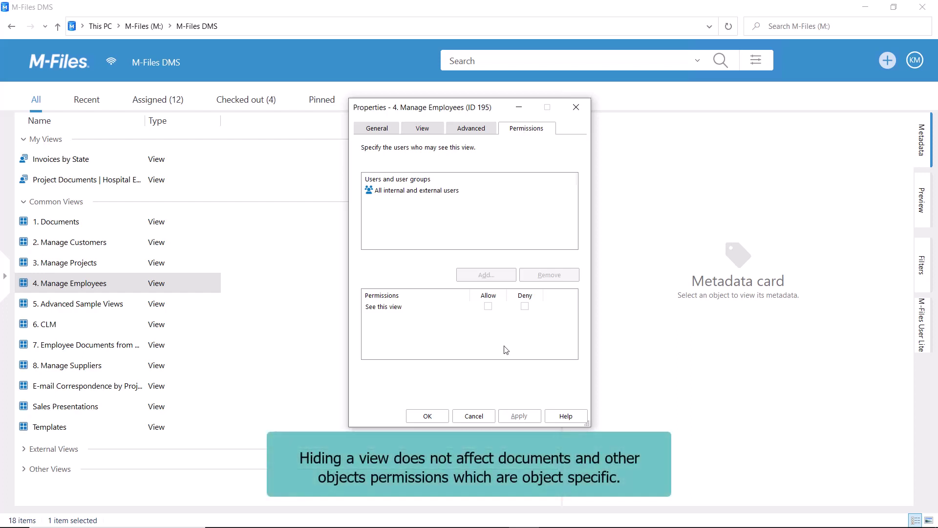
pyautogui.click(483, 417)
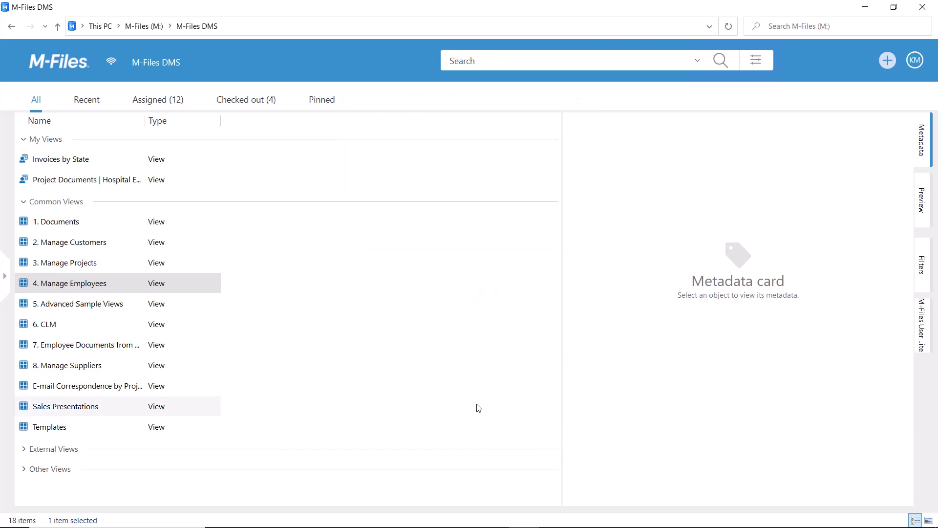
# In the Recent list, view the IT-Training Agenda's metadata and its permission settings.
pyautogui.click(90, 101)
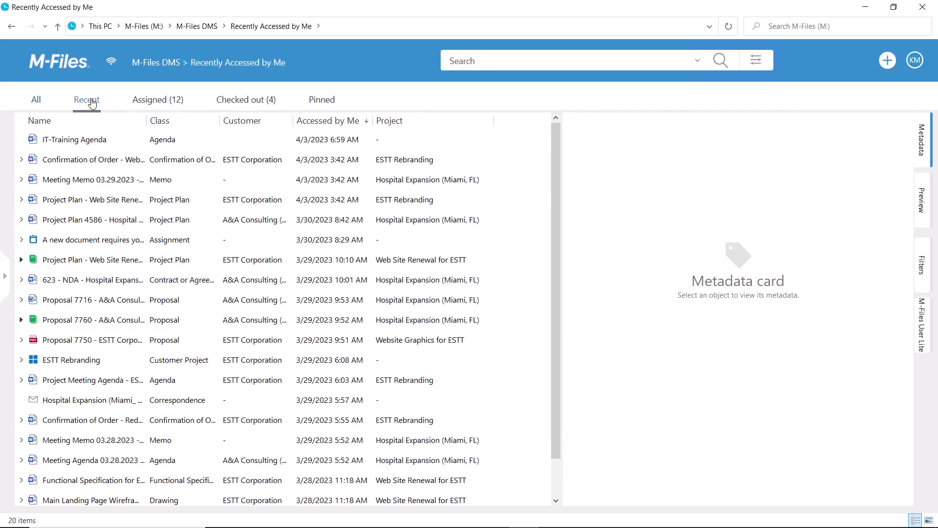
pyautogui.click(103, 141)
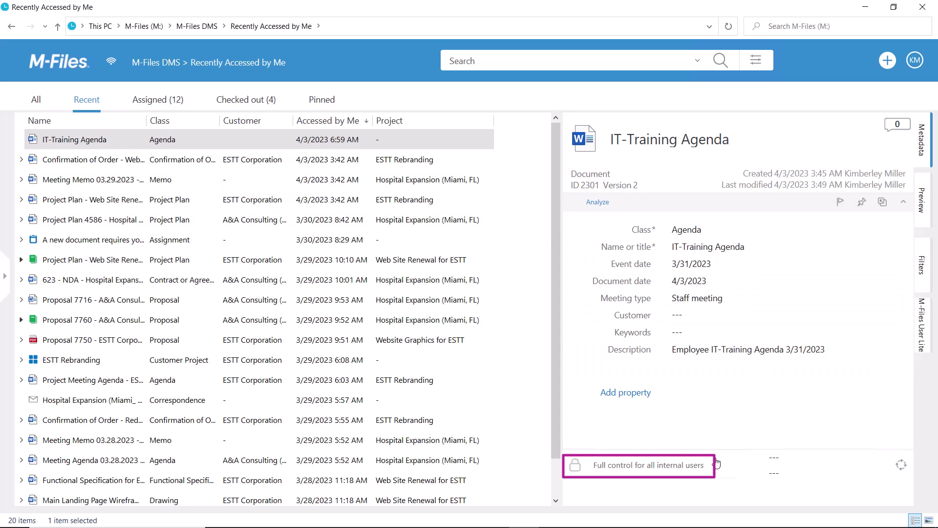
pyautogui.click(702, 477)
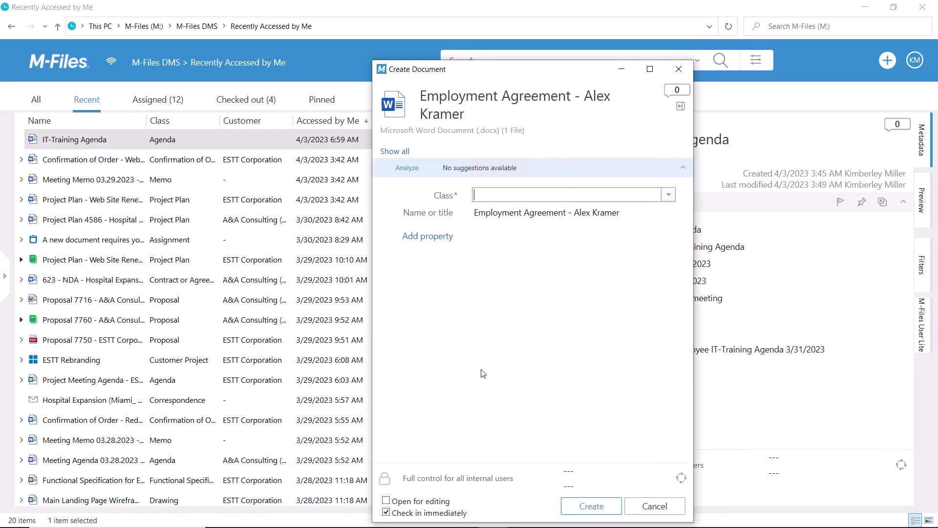
# Set the class to Employment Agreement and the document date to today (4/3/2023).
pyautogui.write('emplo')
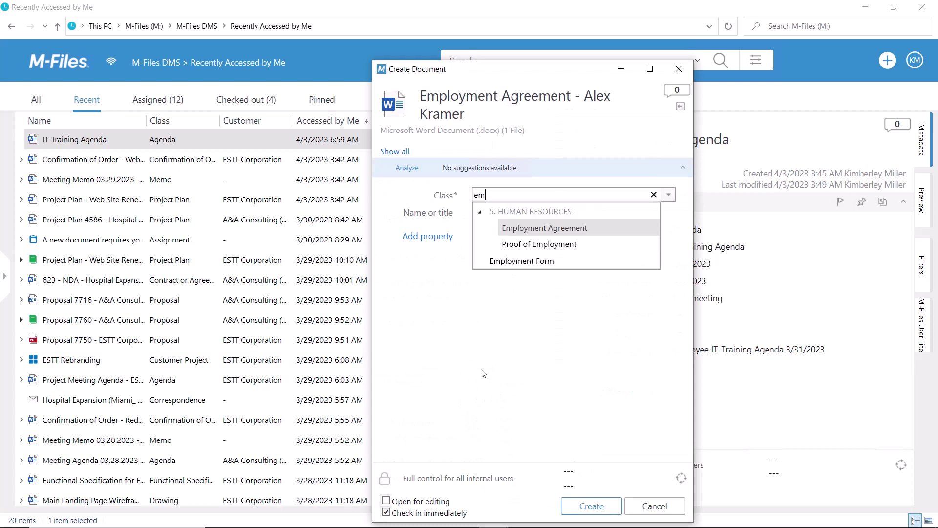
pyautogui.click(551, 230)
pyautogui.click(526, 226)
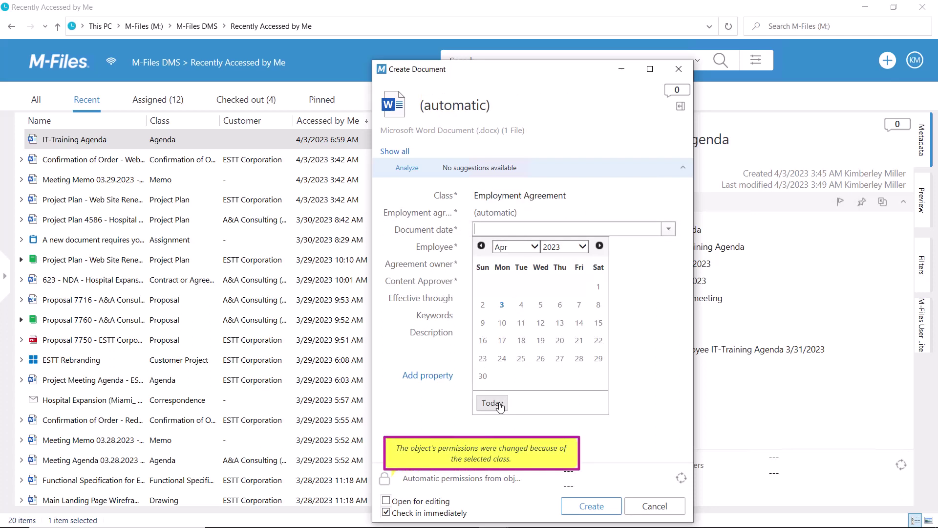
pyautogui.click(491, 403)
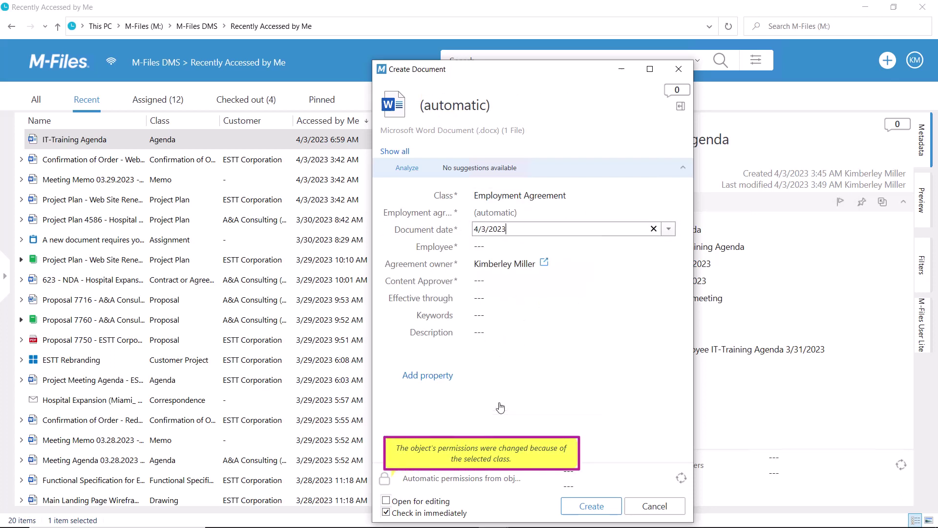
# Fill in the employee and the content approver from the name suggestions.
pyautogui.click(508, 250)
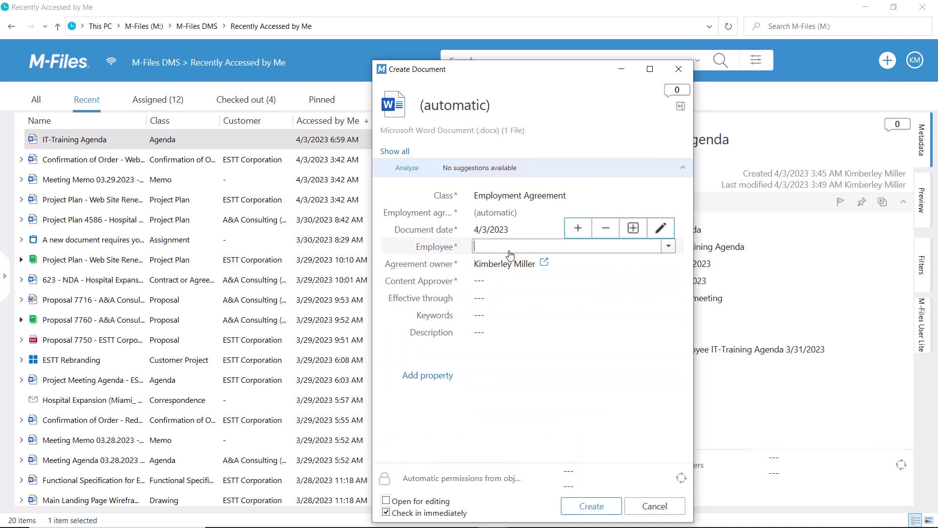
pyautogui.write('alex')
pyautogui.click(510, 256)
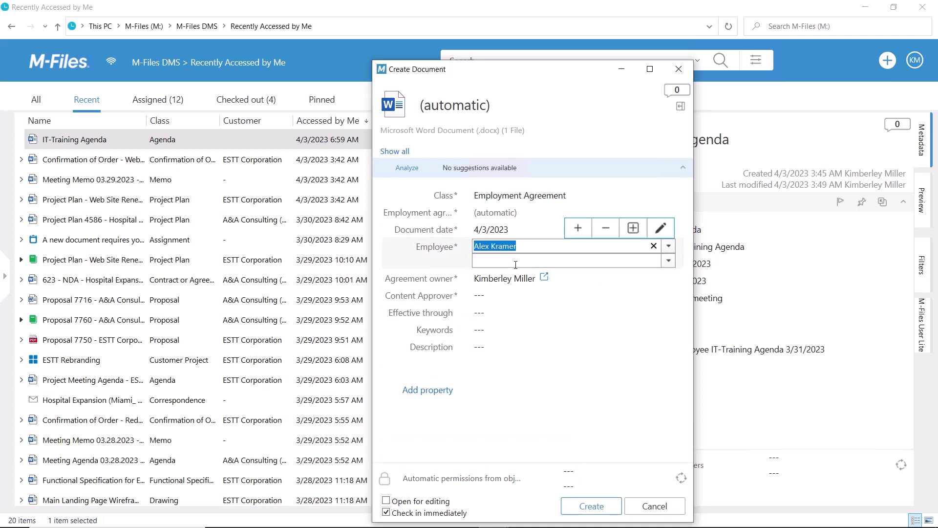
pyautogui.click(500, 300)
pyautogui.write('jon')
pyautogui.click(501, 299)
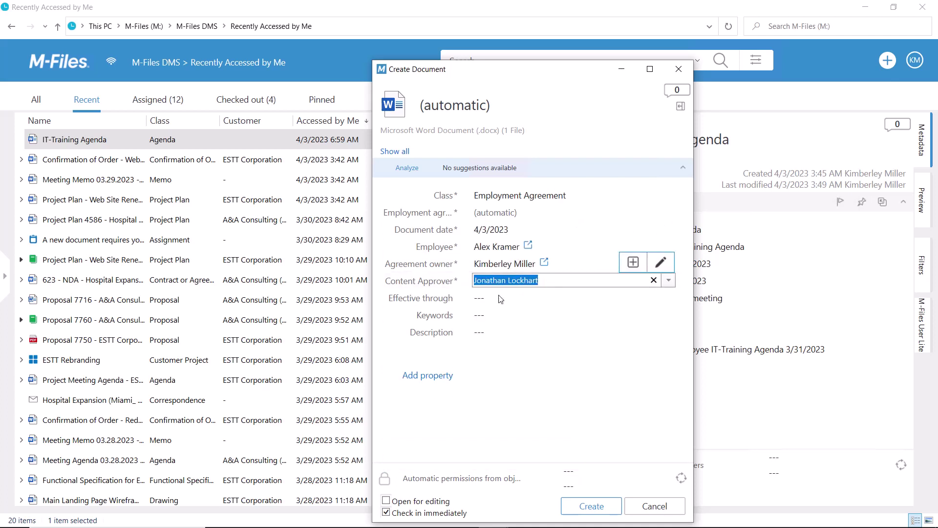
# Assign the Employment Agreements workflow and create the document.
pyautogui.click(582, 468)
pyautogui.click(604, 394)
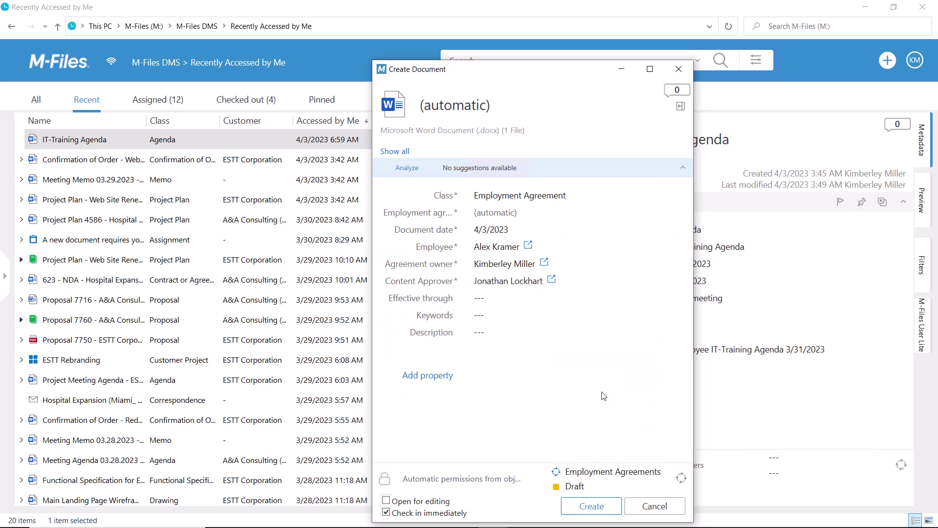
pyautogui.click(605, 510)
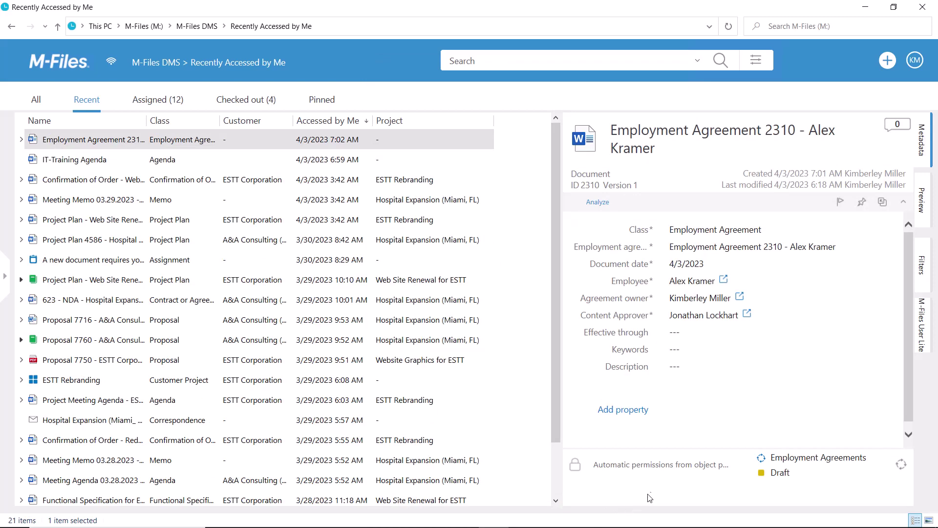
# Move Employment Agreement 2310 from Draft to Waiting for Approval and save, reviewing its permissions.
pyautogui.click(694, 470)
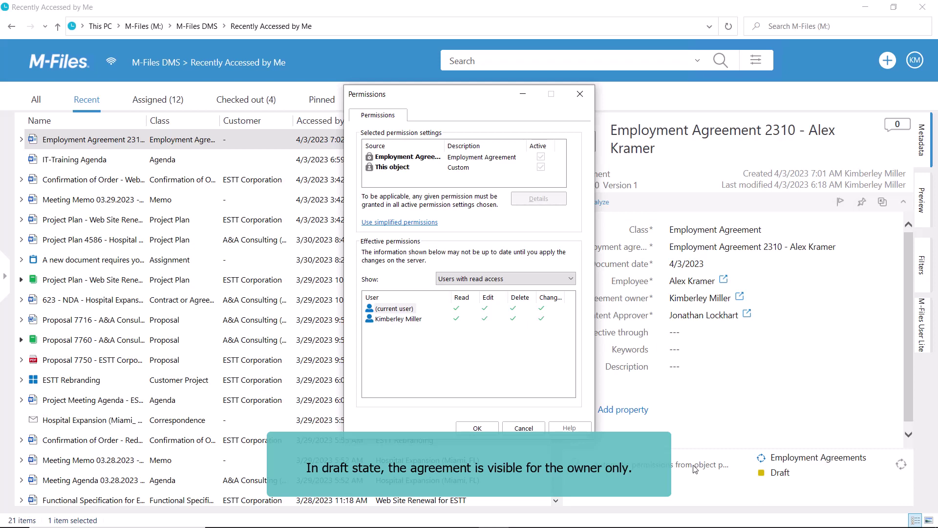
pyautogui.click(477, 428)
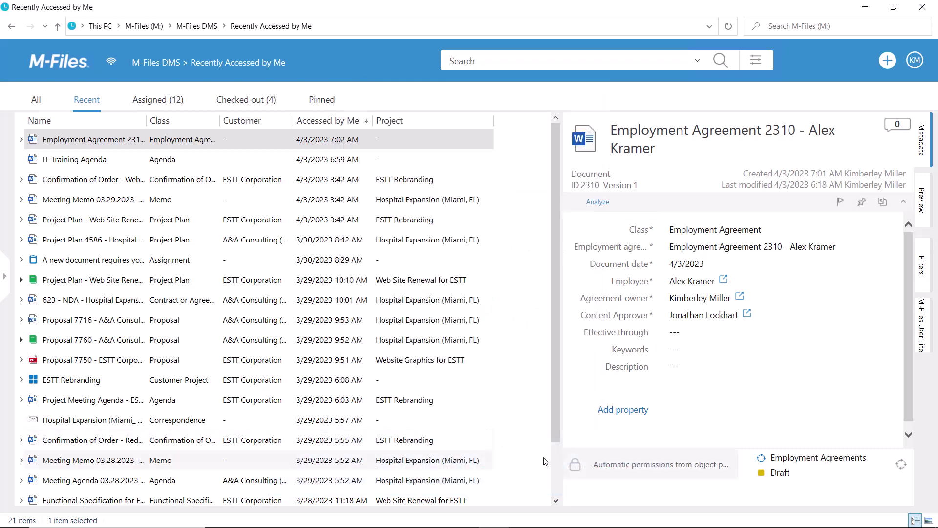
pyautogui.click(799, 476)
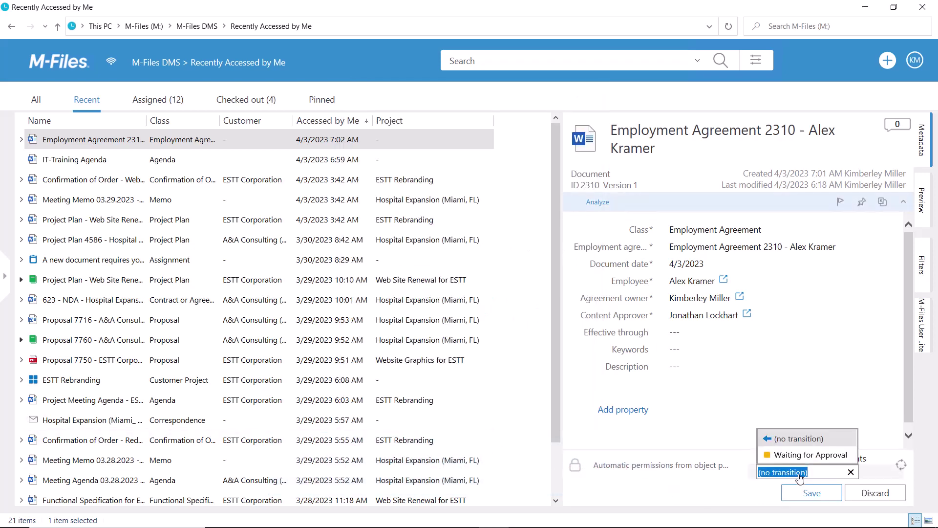
pyautogui.click(808, 454)
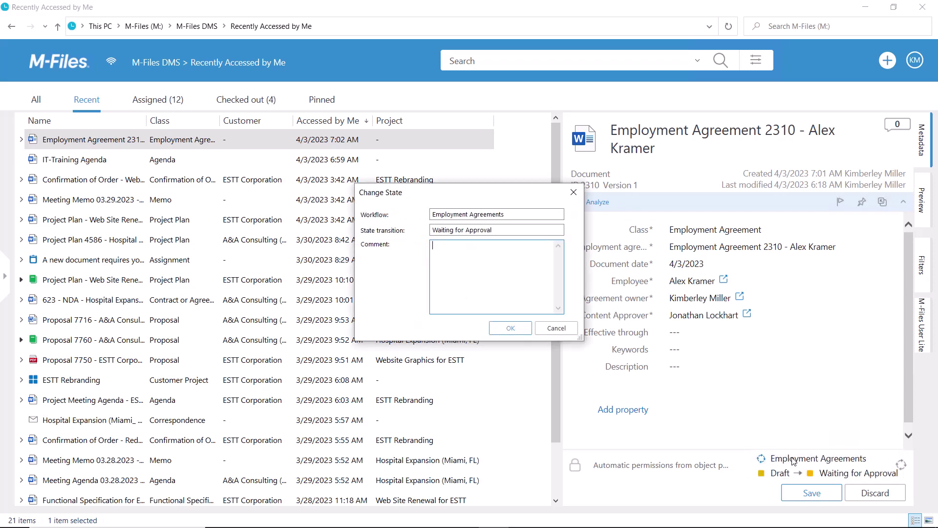
pyautogui.click(510, 328)
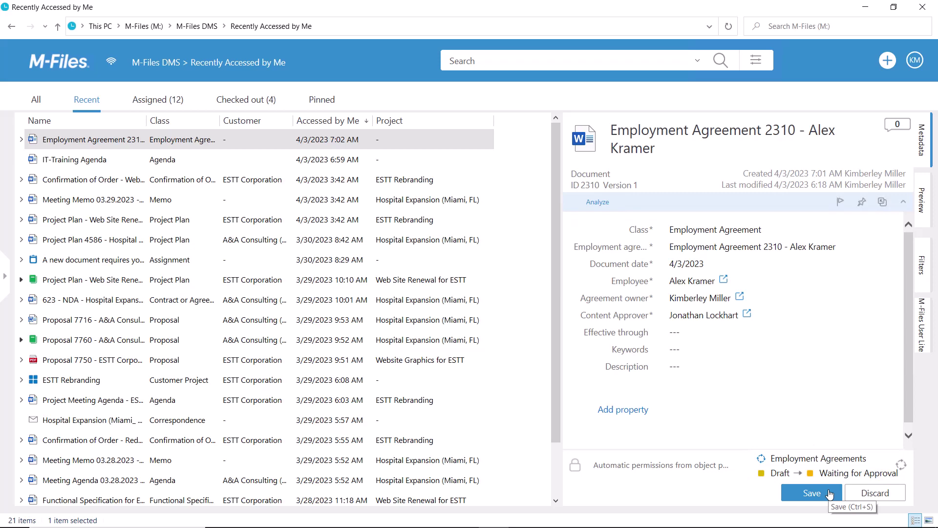
pyautogui.click(830, 494)
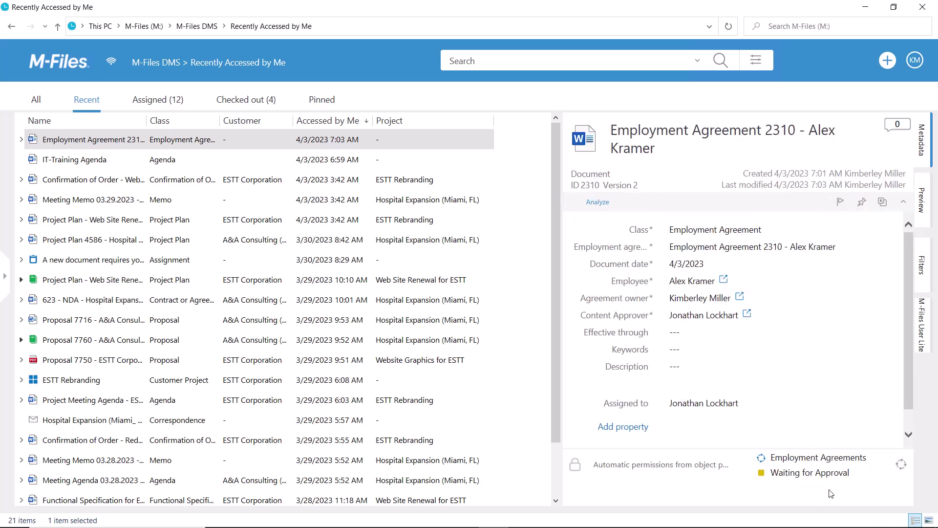
pyautogui.click(658, 469)
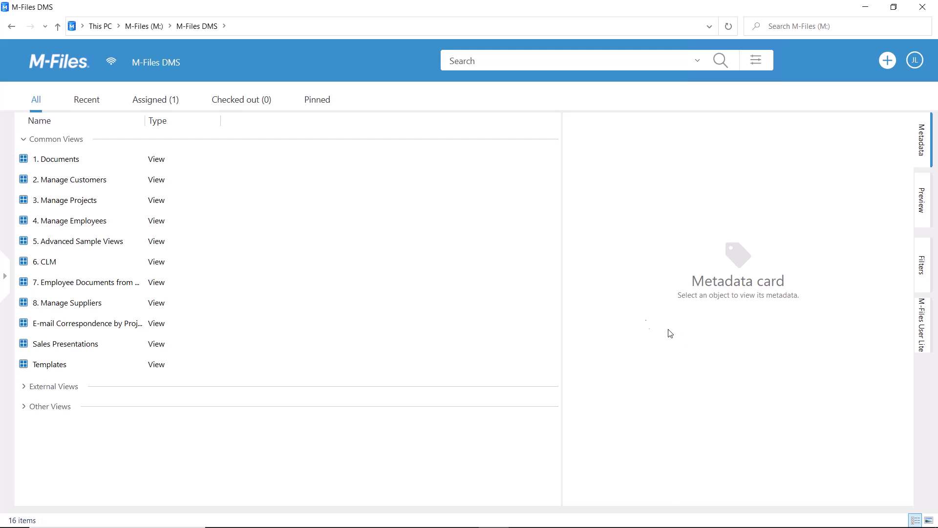
# From Assigned to Me, move Employment Agreement 2310 to Approved - To be signed and e-sign with the password.
pyautogui.click(165, 101)
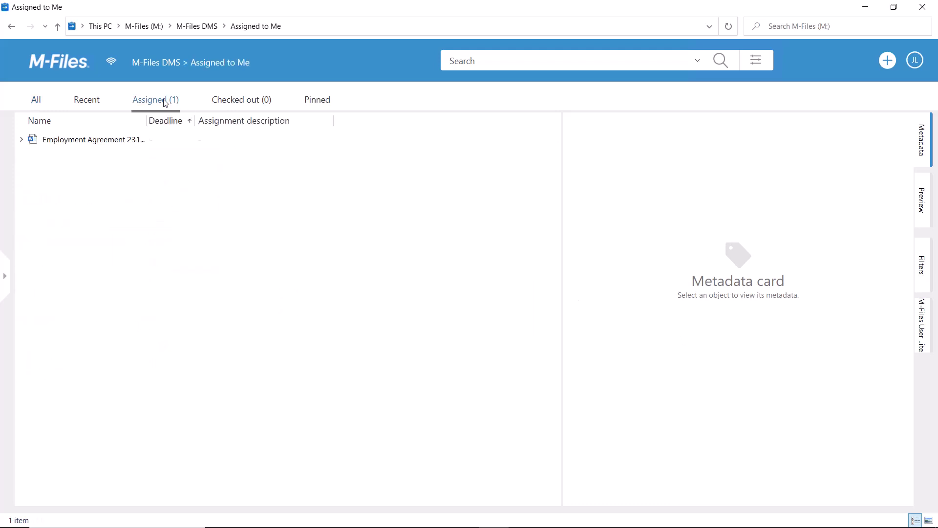
pyautogui.click(112, 143)
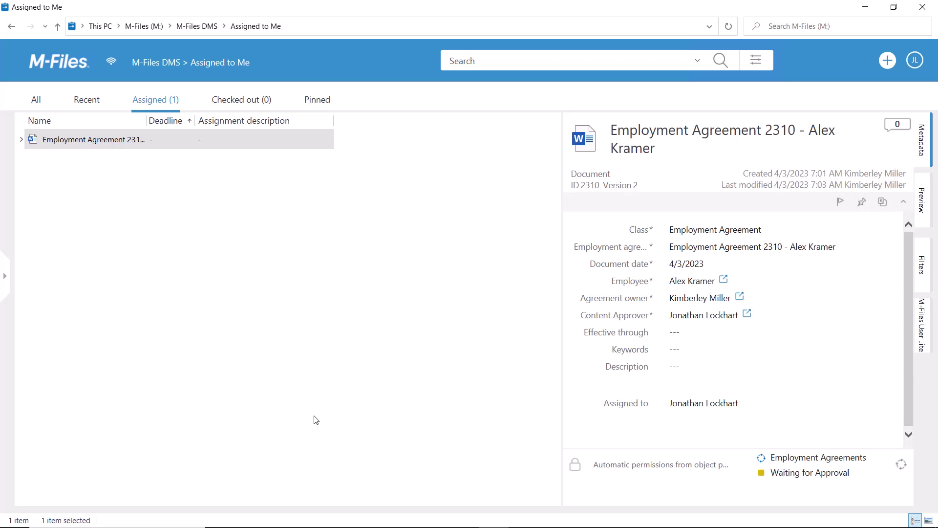
pyautogui.click(837, 473)
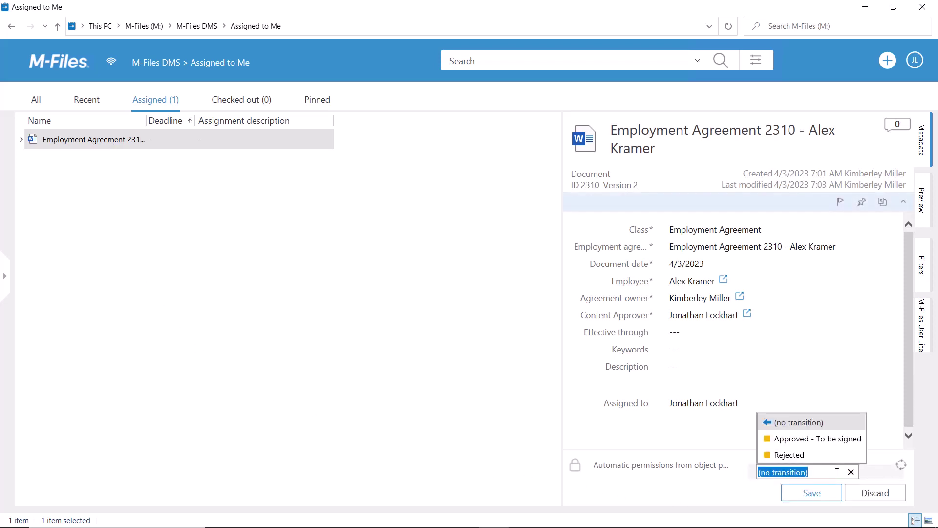
pyautogui.click(822, 439)
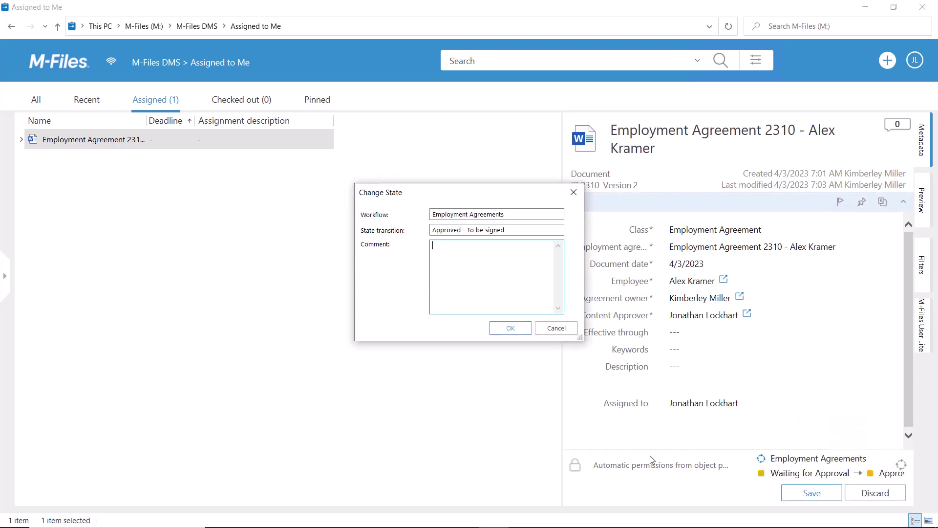
pyautogui.click(510, 328)
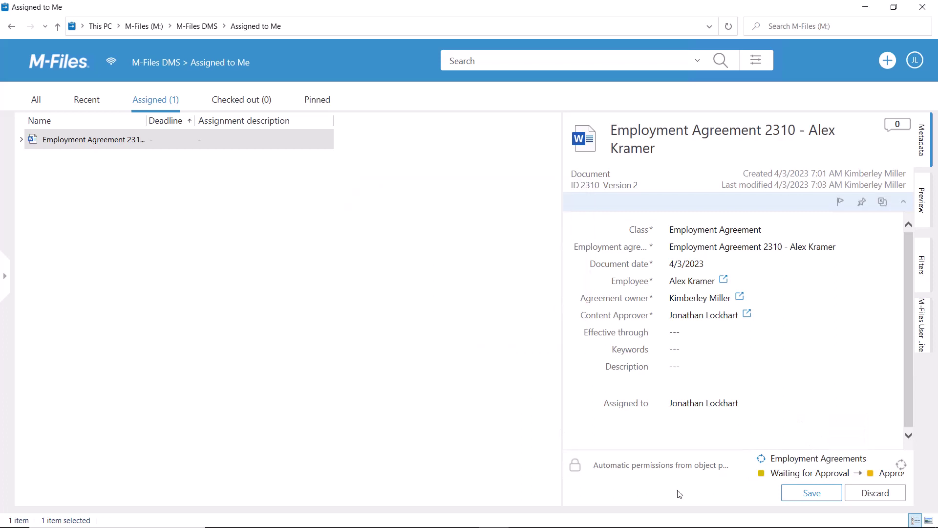
pyautogui.click(810, 493)
pyautogui.write('•••')
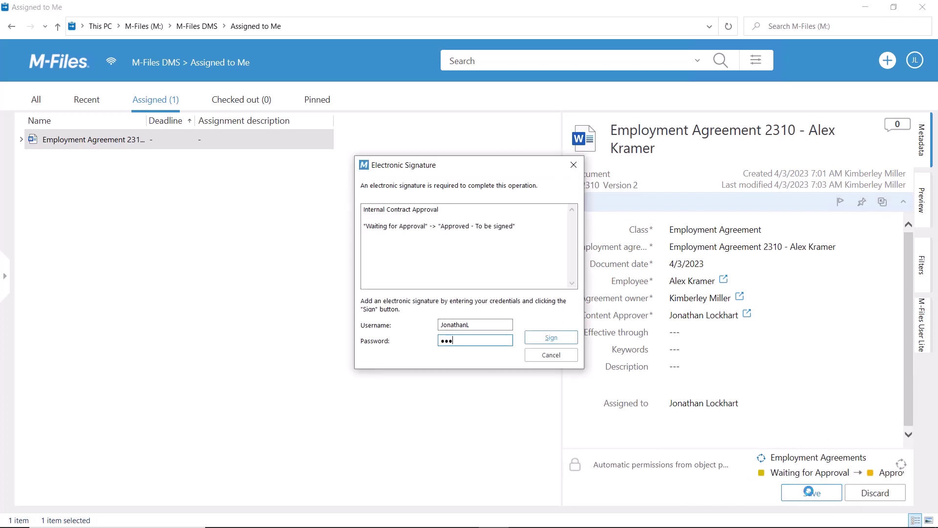
pyautogui.write('••••••')
pyautogui.click(549, 337)
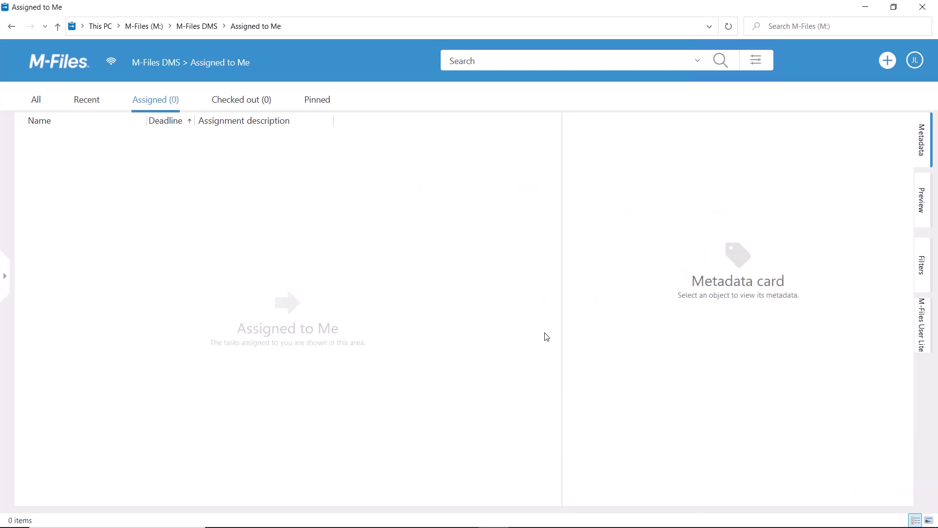
# From the Recent list, move Employment Agreement 2310 to Approved - In force and save.
pyautogui.click(87, 101)
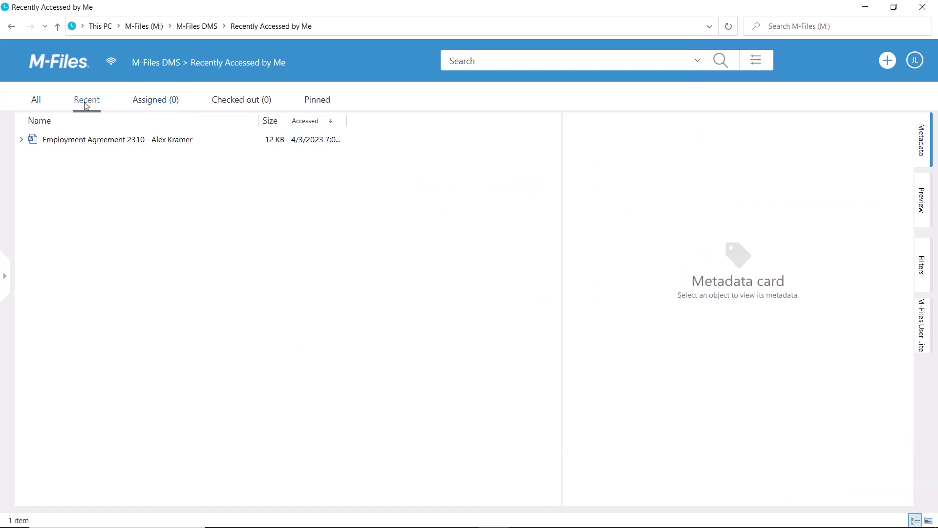
pyautogui.click(92, 140)
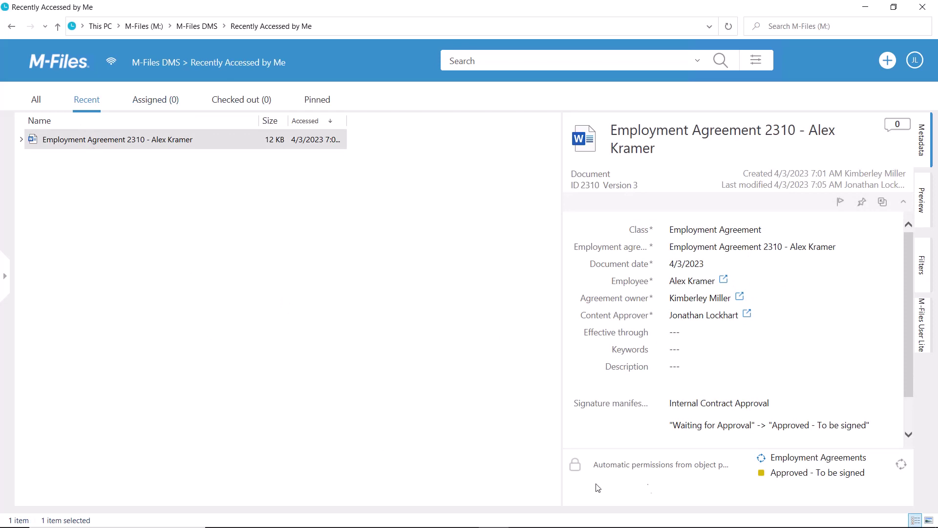
pyautogui.click(819, 472)
pyautogui.click(819, 457)
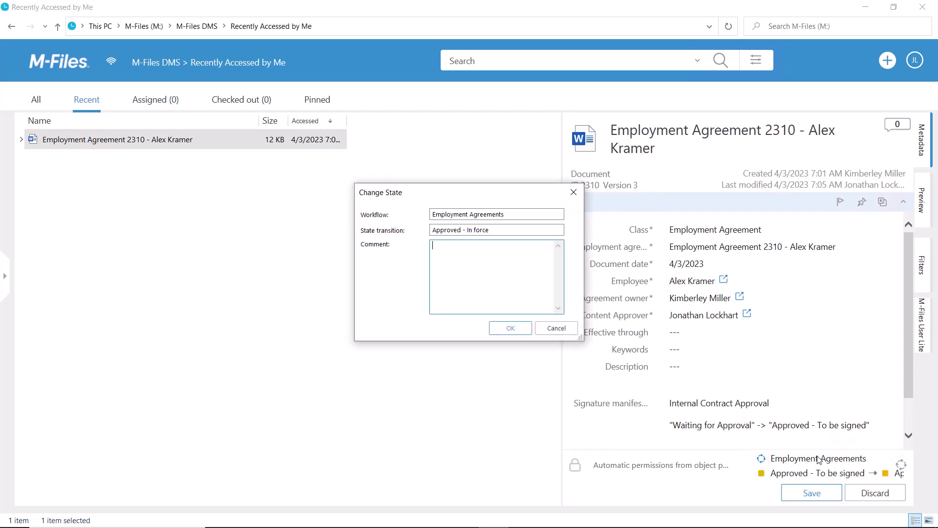
pyautogui.click(507, 329)
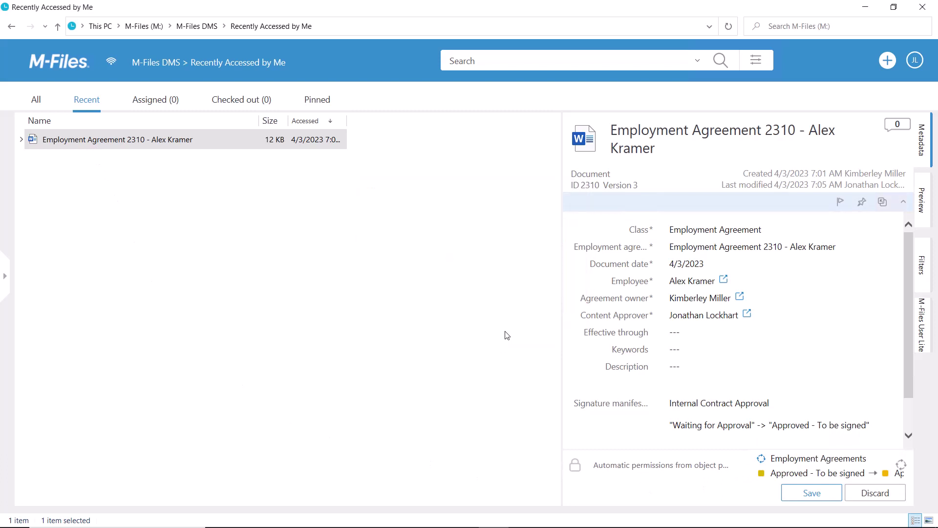
pyautogui.click(813, 492)
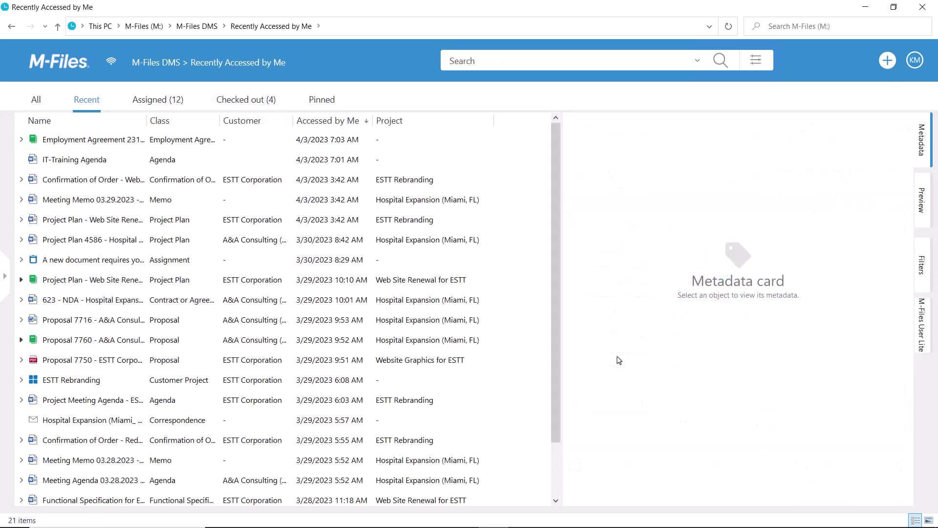
# Select and expand Employment Agreement 2310 in Recent, then open its Permissions dialog.
pyautogui.click(78, 141)
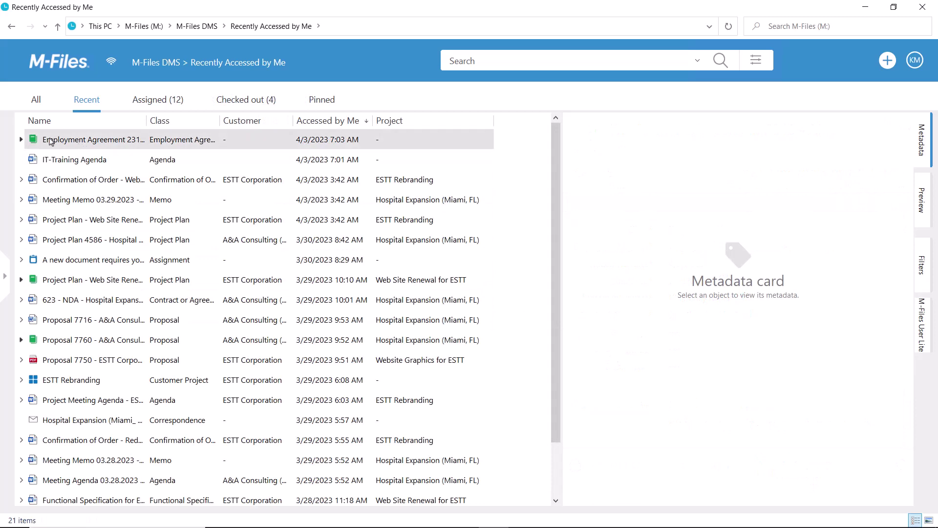
pyautogui.click(21, 140)
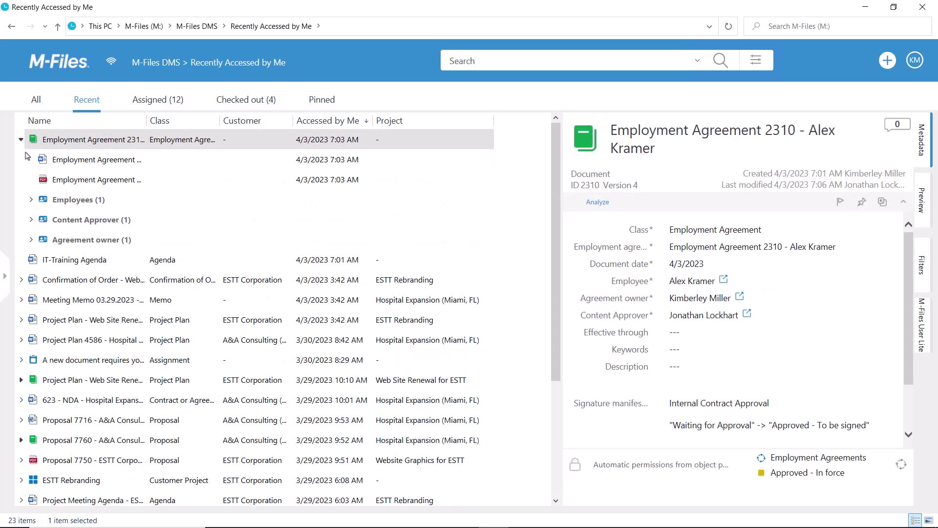
pyautogui.click(640, 470)
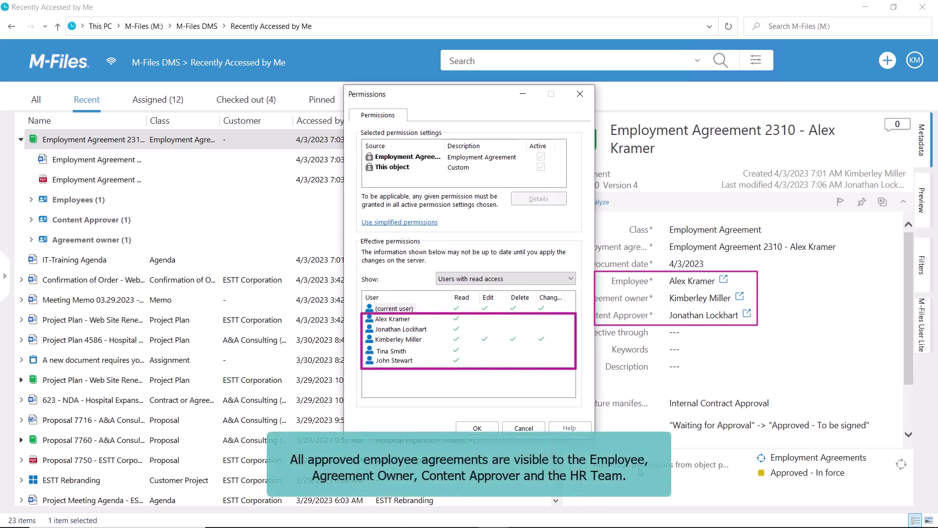